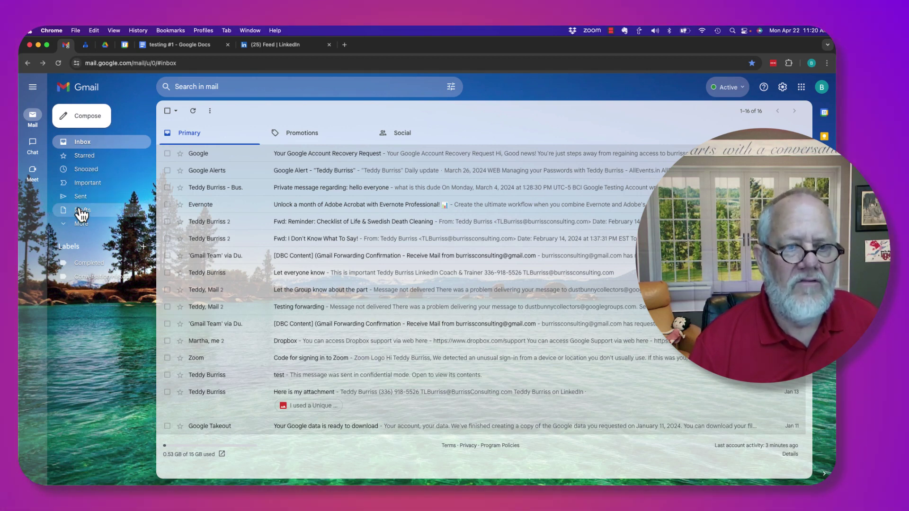
# Show all folders via More, hide the sidebar, view the empty Promotions and Social tabs, then restore the sidebar.
pyautogui.click(65, 230)
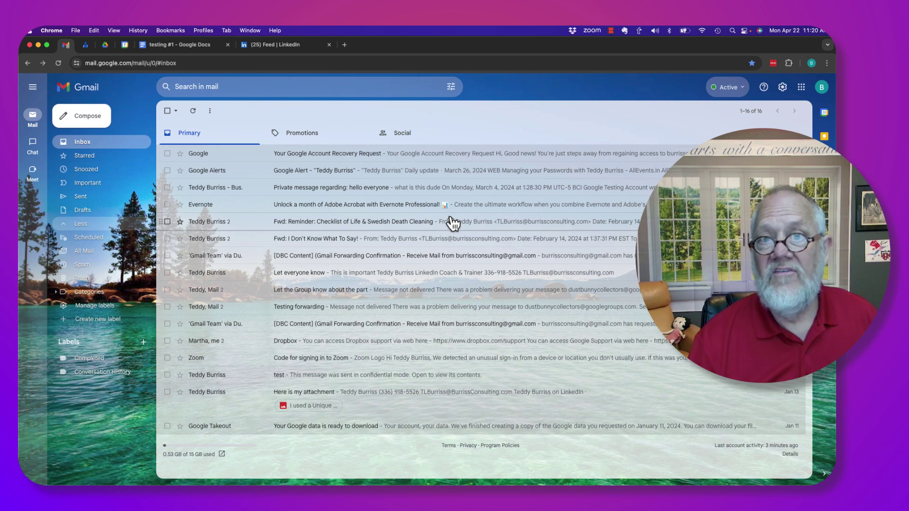
pyautogui.click(33, 89)
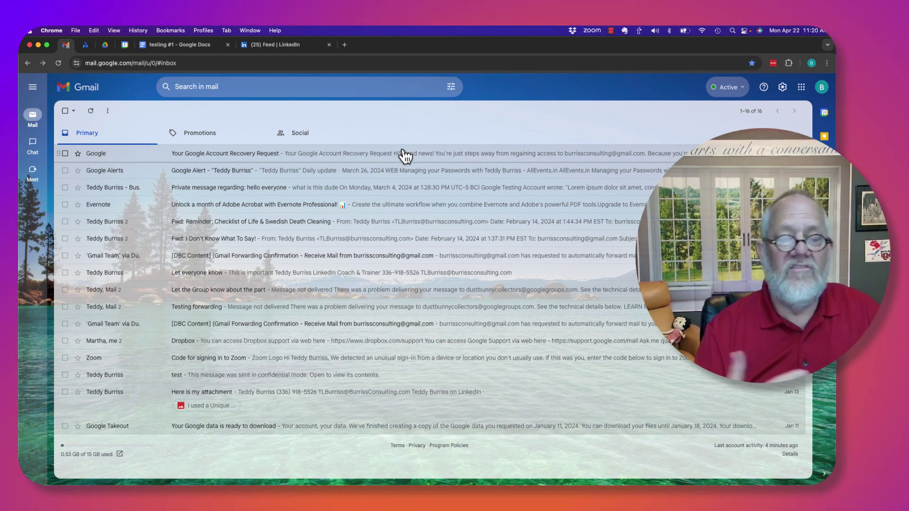
pyautogui.click(206, 139)
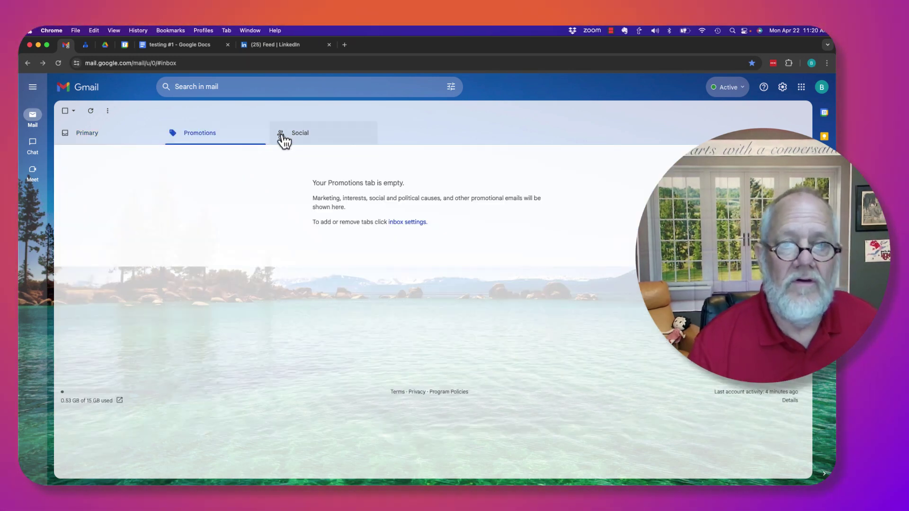
pyautogui.click(285, 141)
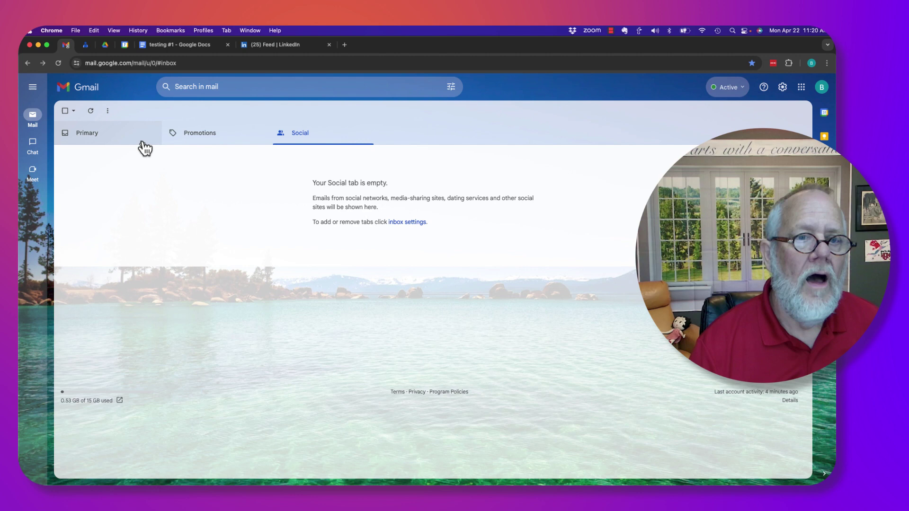
pyautogui.click(33, 87)
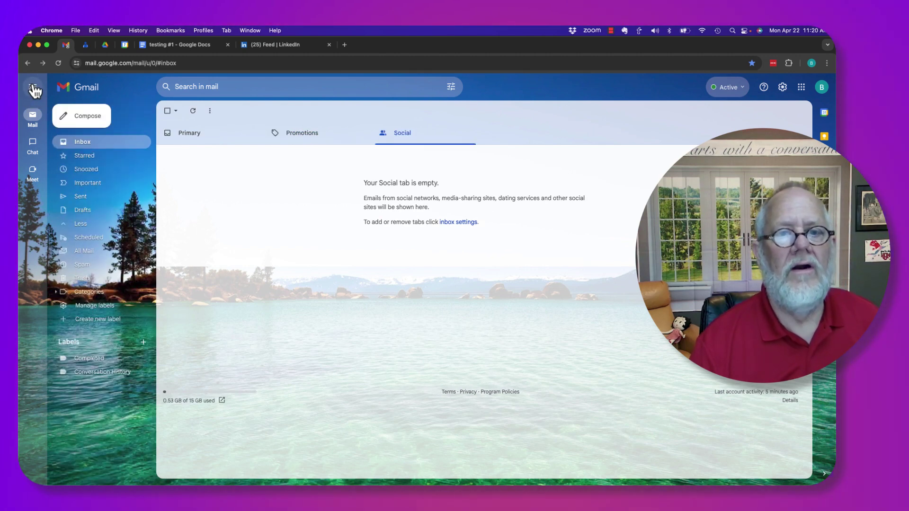
pyautogui.moveTo(33, 118)
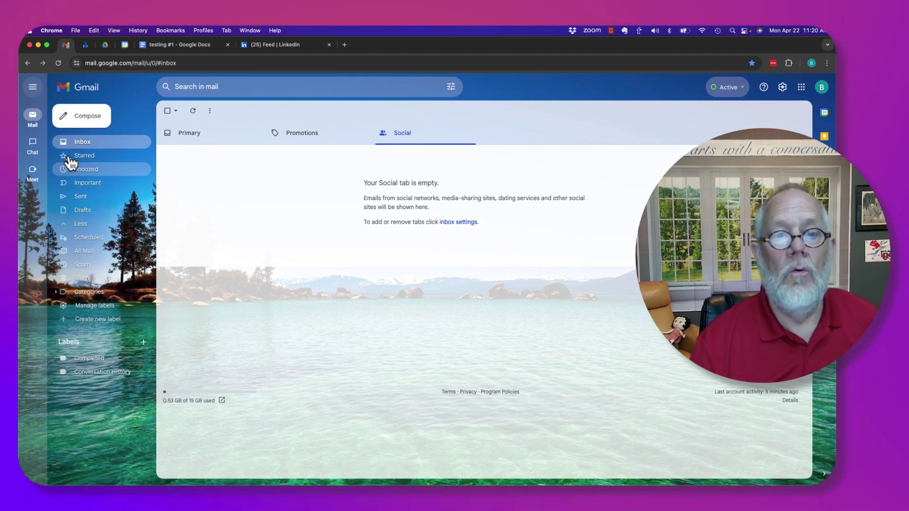
# Go from Sent to the Primary inbox's 16 messages, toggling the sidebar and leaving the folder list shown.
pyautogui.click(33, 87)
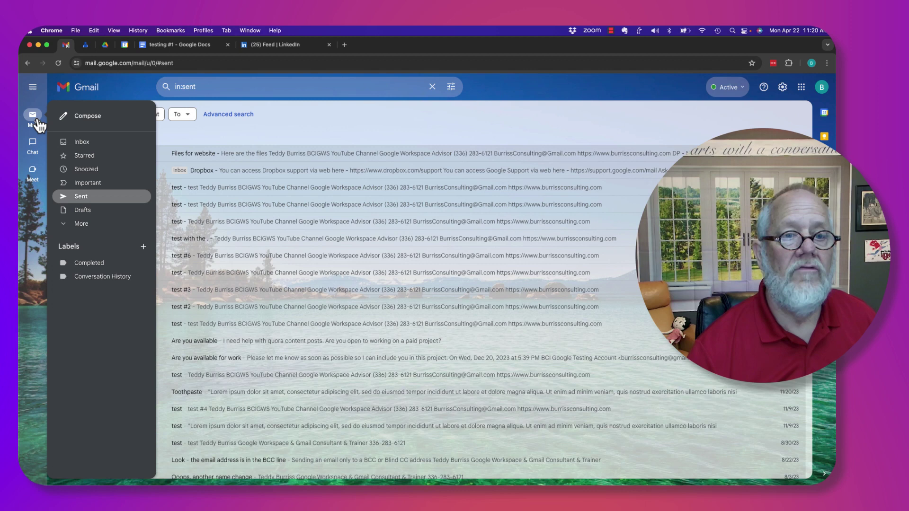
pyautogui.click(83, 143)
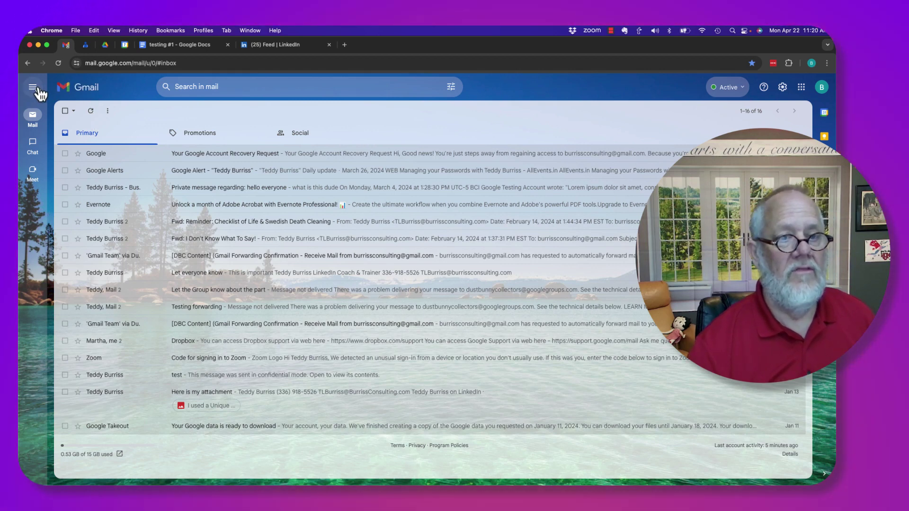
pyautogui.click(34, 88)
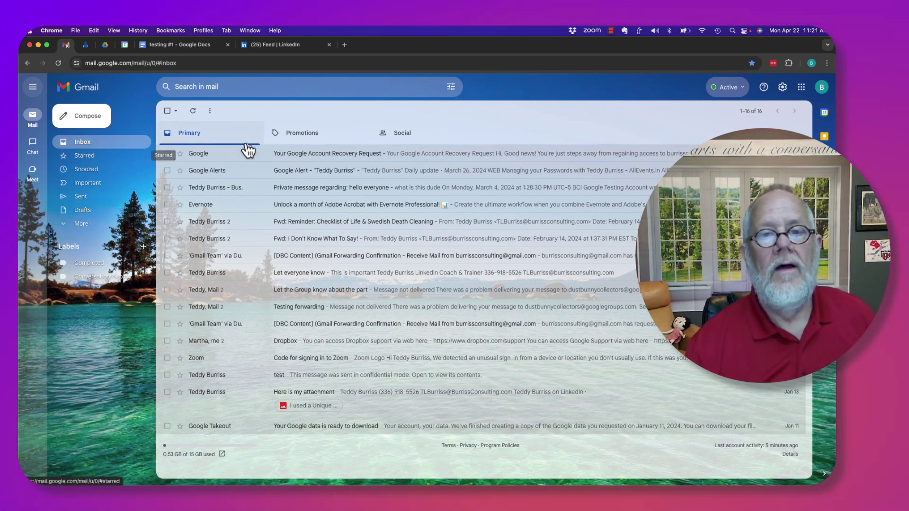
pyautogui.click(33, 88)
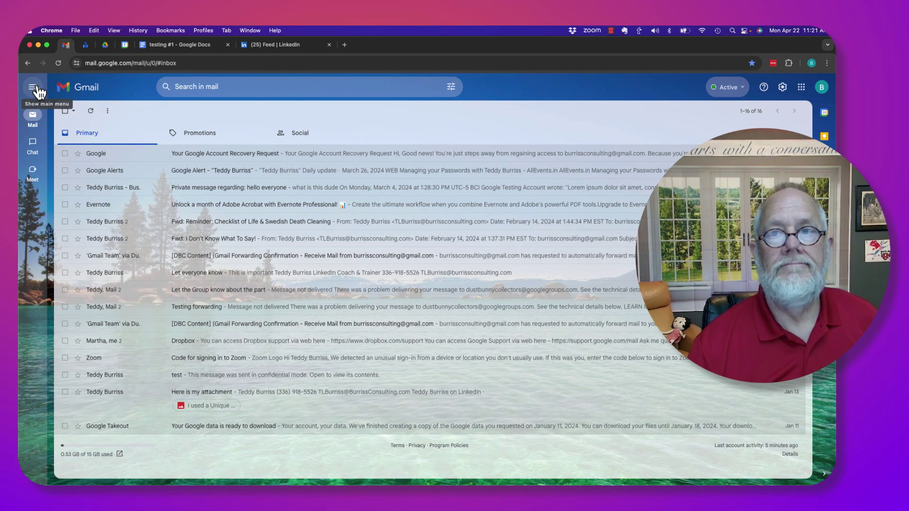
pyautogui.click(33, 87)
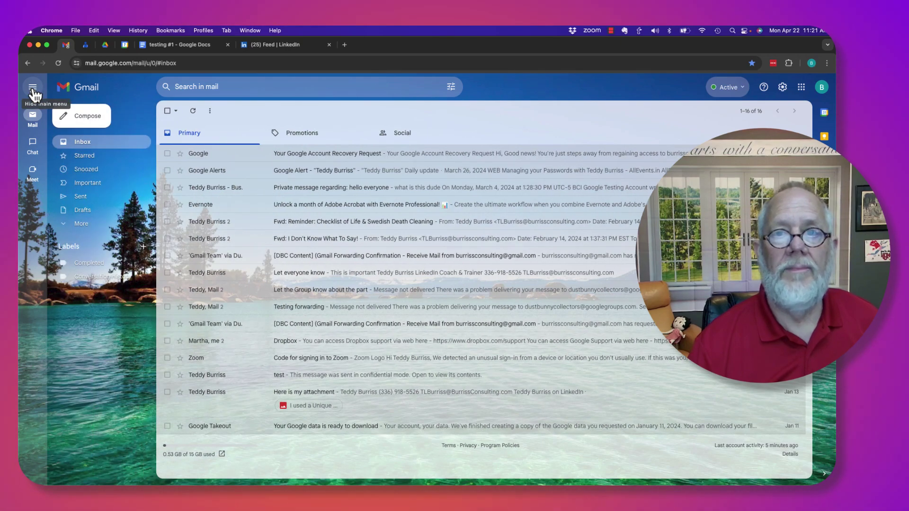